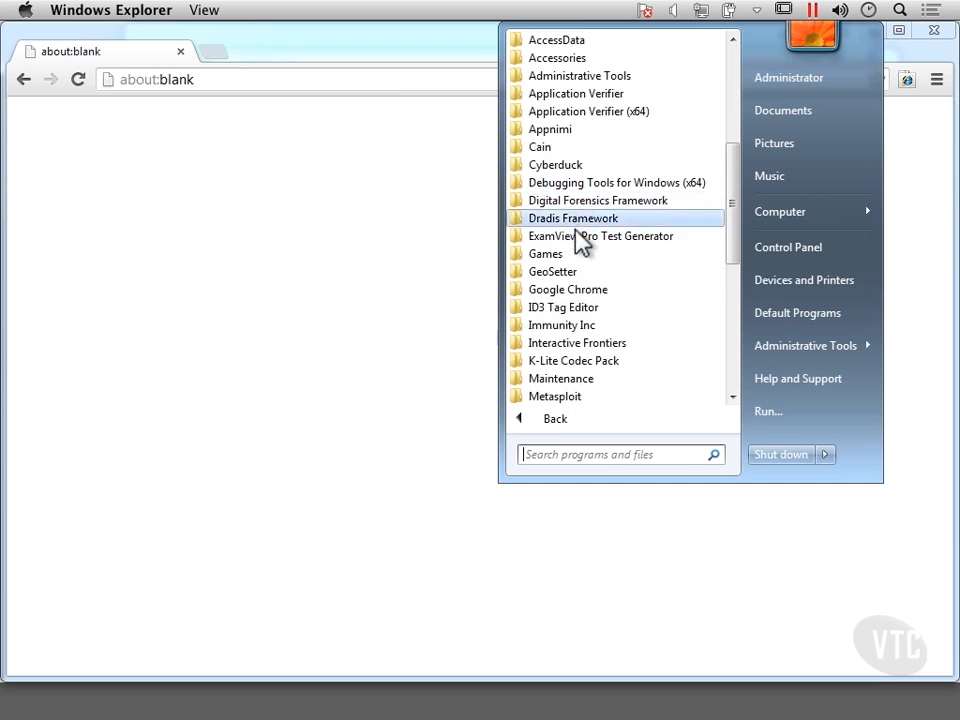
{"action": "left_click", "coordinate": [587, 226]}
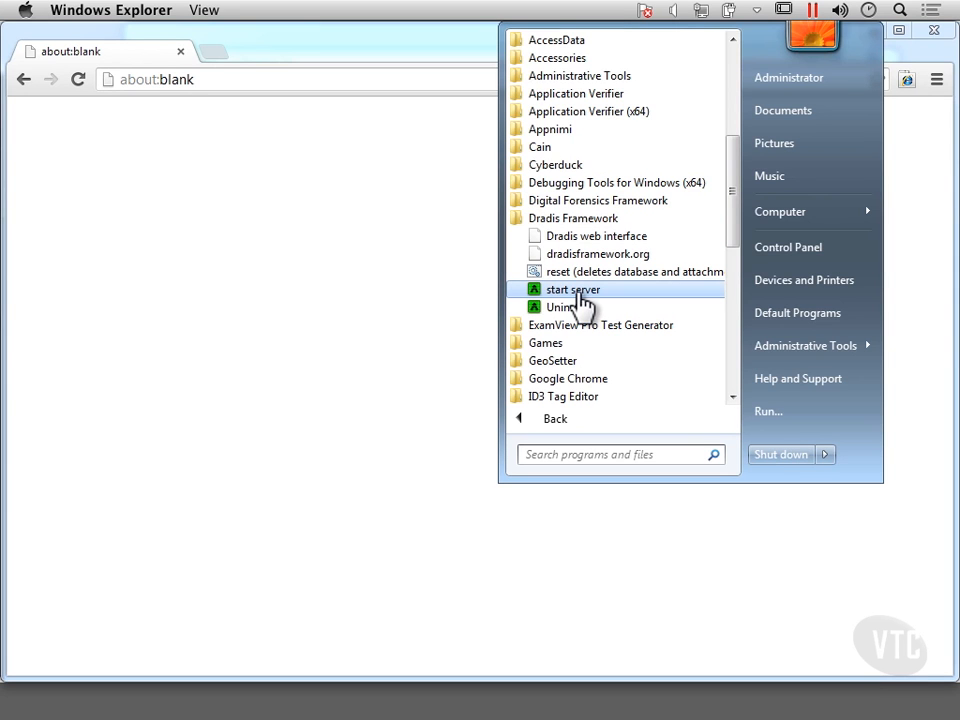
{"action": "left_click", "coordinate": [347, 242]}
{"action": "left_click", "coordinate": [235, 84]}
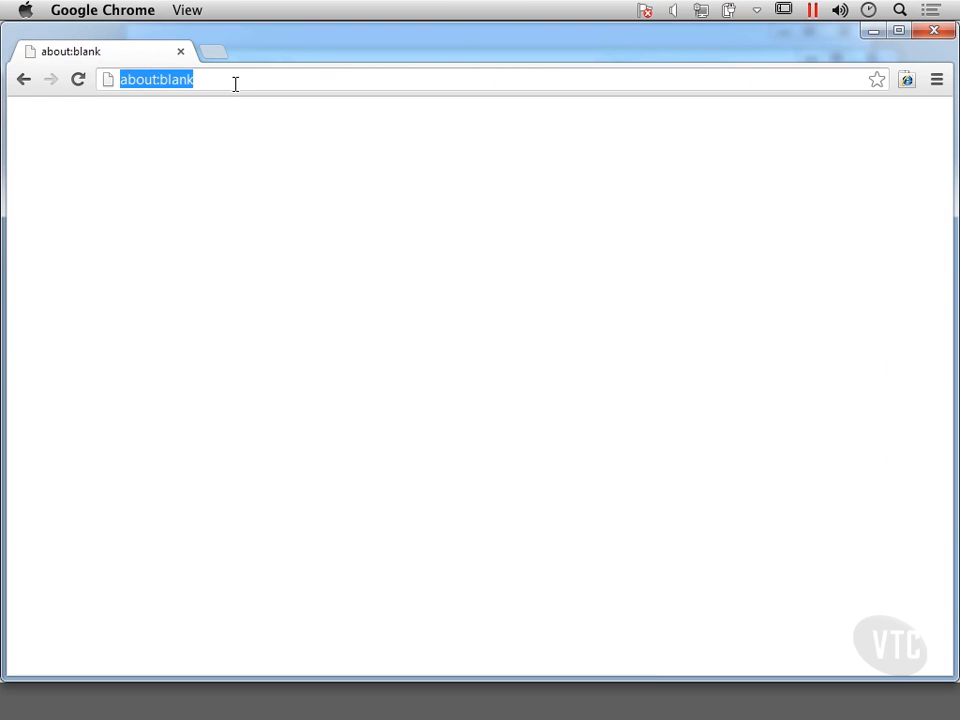
{"action": "type", "text": "https"}
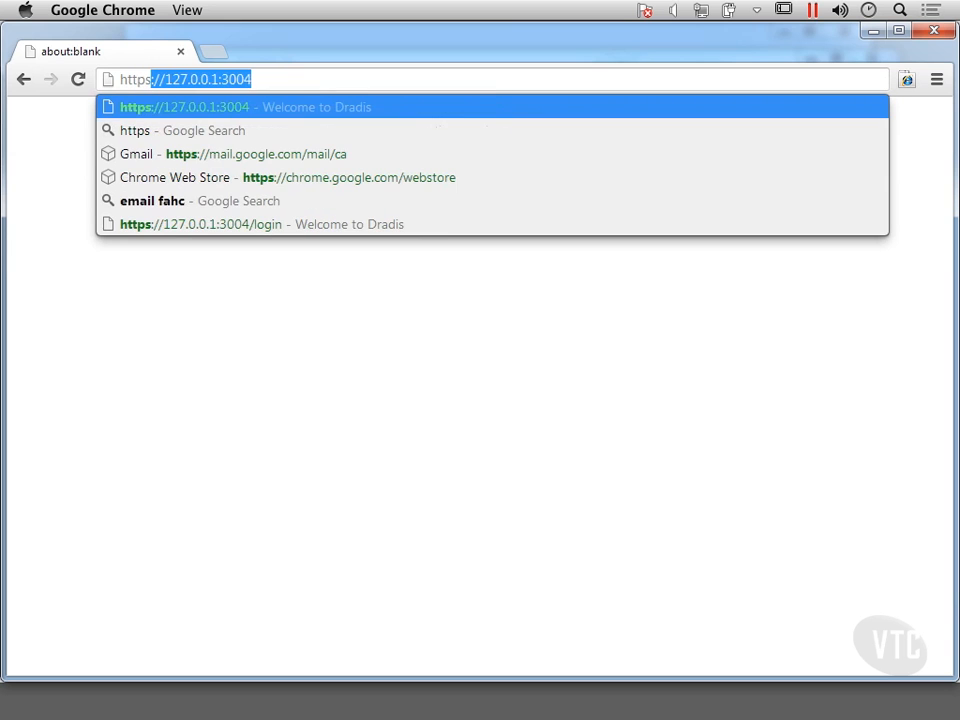
{"action": "left_click", "coordinate": [296, 79]}
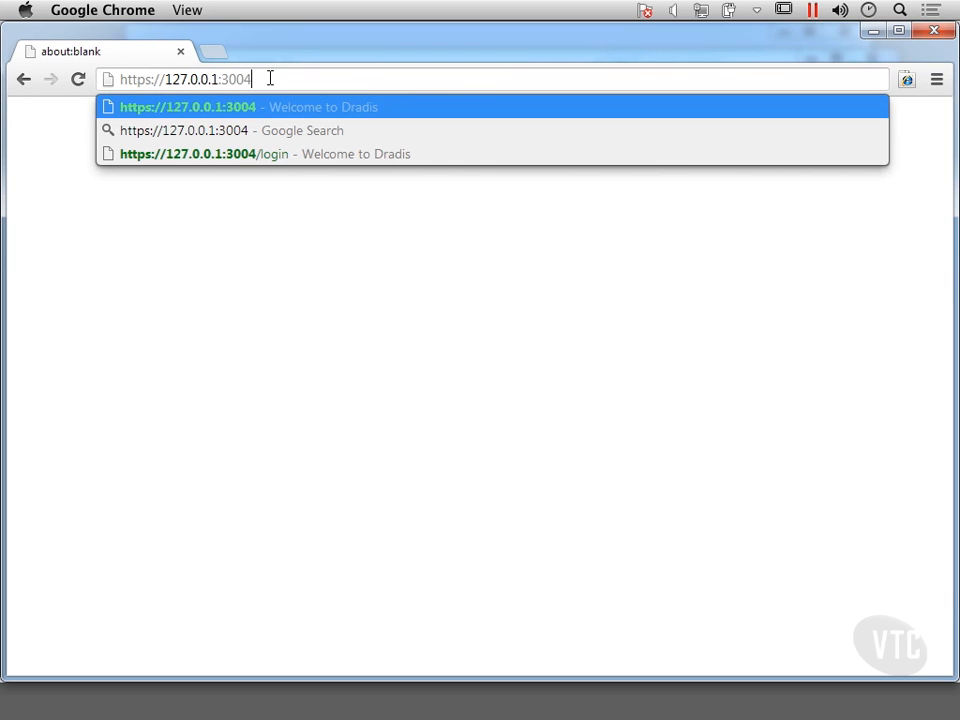
{"action": "key", "text": "Return"}
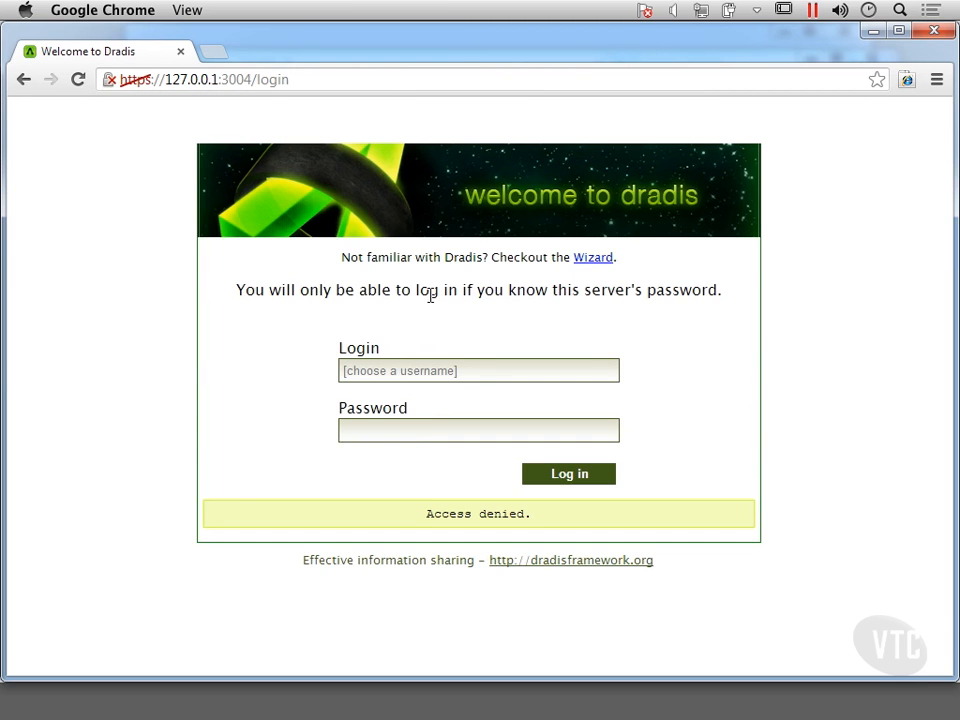
Step: Log in to Dradis with the username and the server password, and let the browser save the password
{"action": "left_click", "coordinate": [387, 372]}
{"action": "type", "text": "kilroy"}
{"action": "key", "text": "Tab"}
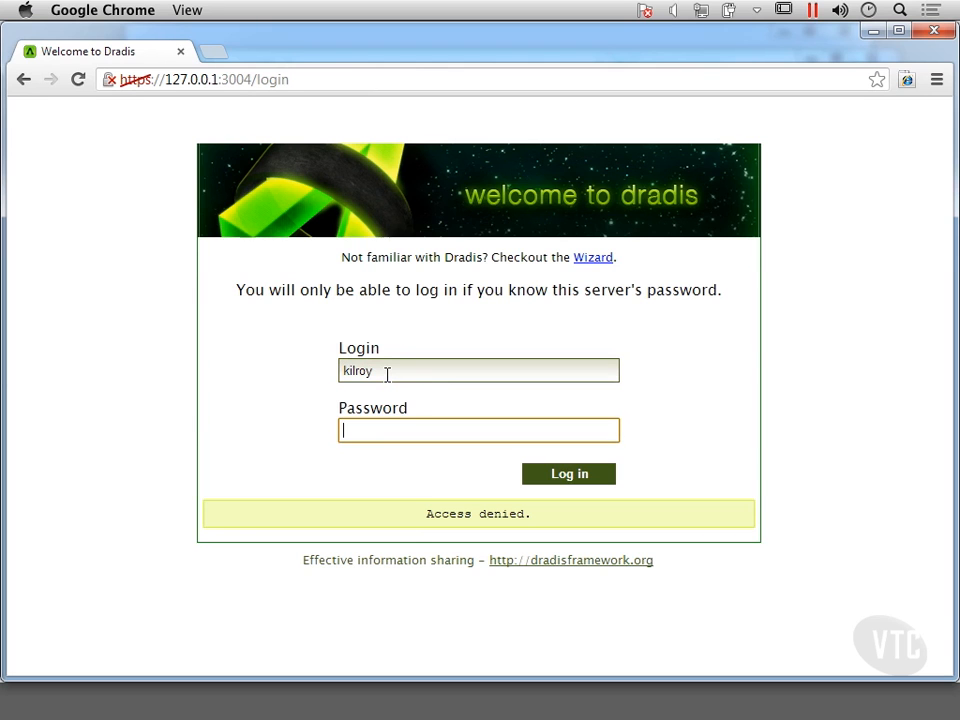
{"action": "type", "text": "•••••••••"}
{"action": "key", "text": "Return"}
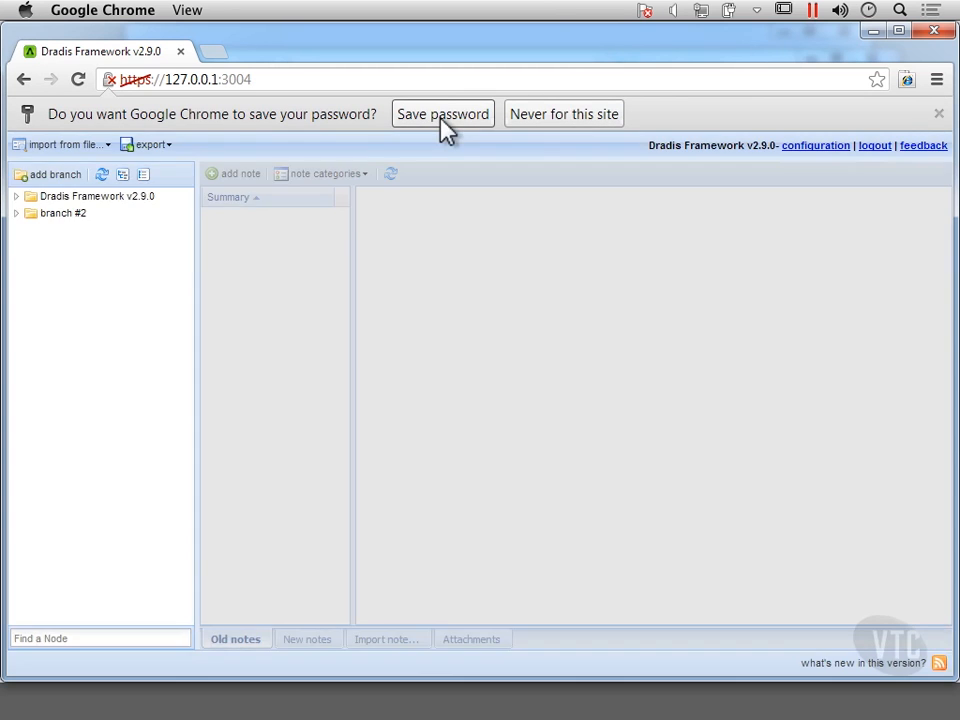
{"action": "left_click", "coordinate": [441, 120]}
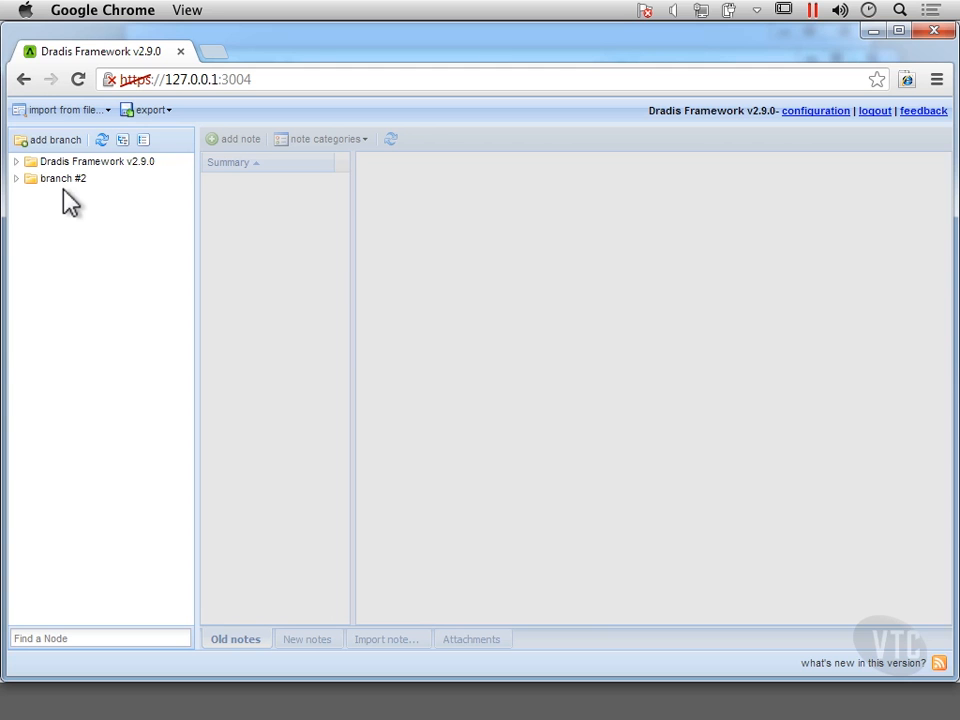
Step: Expand the Dradis Framework v2.9.0 branch and read the notes under What's new? and Getting help
{"action": "left_click", "coordinate": [17, 162]}
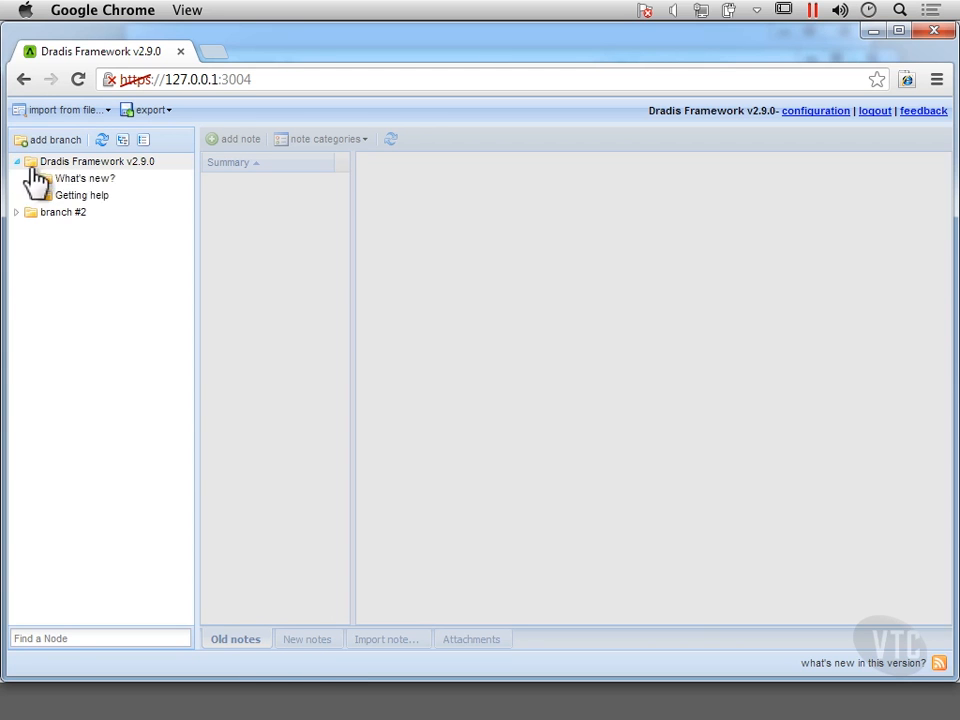
{"action": "left_click", "coordinate": [92, 162]}
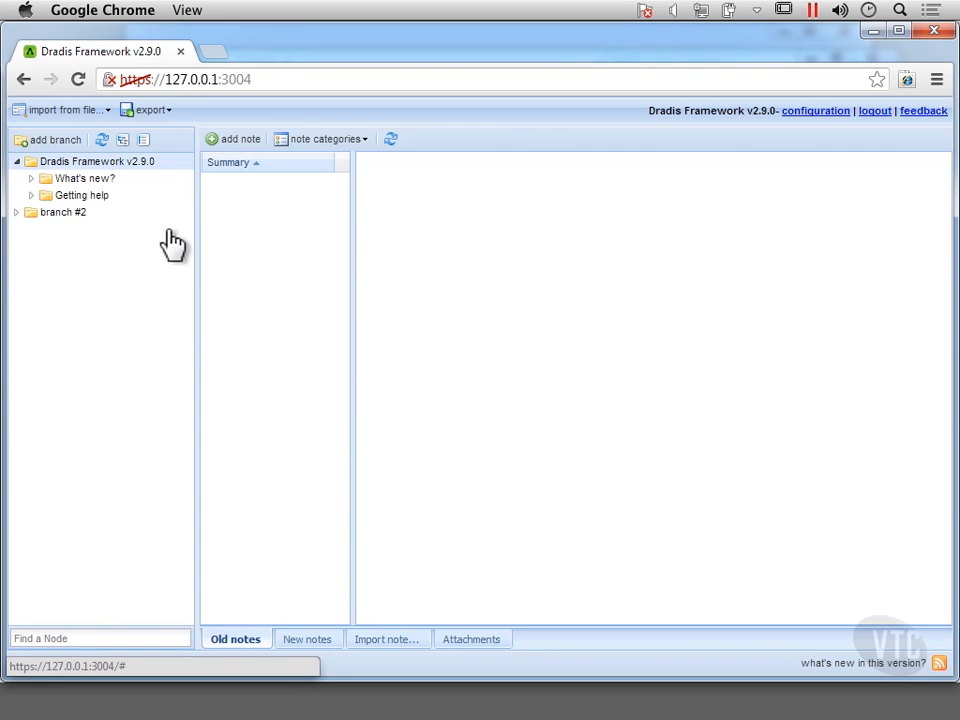
{"action": "left_click", "coordinate": [80, 180]}
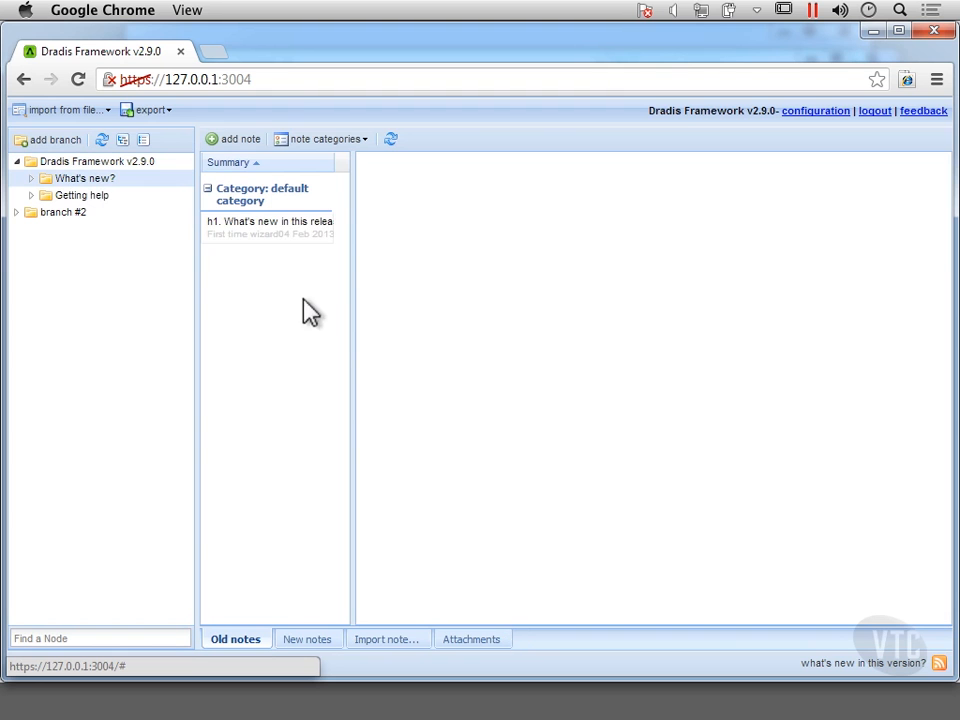
{"action": "left_click", "coordinate": [283, 230]}
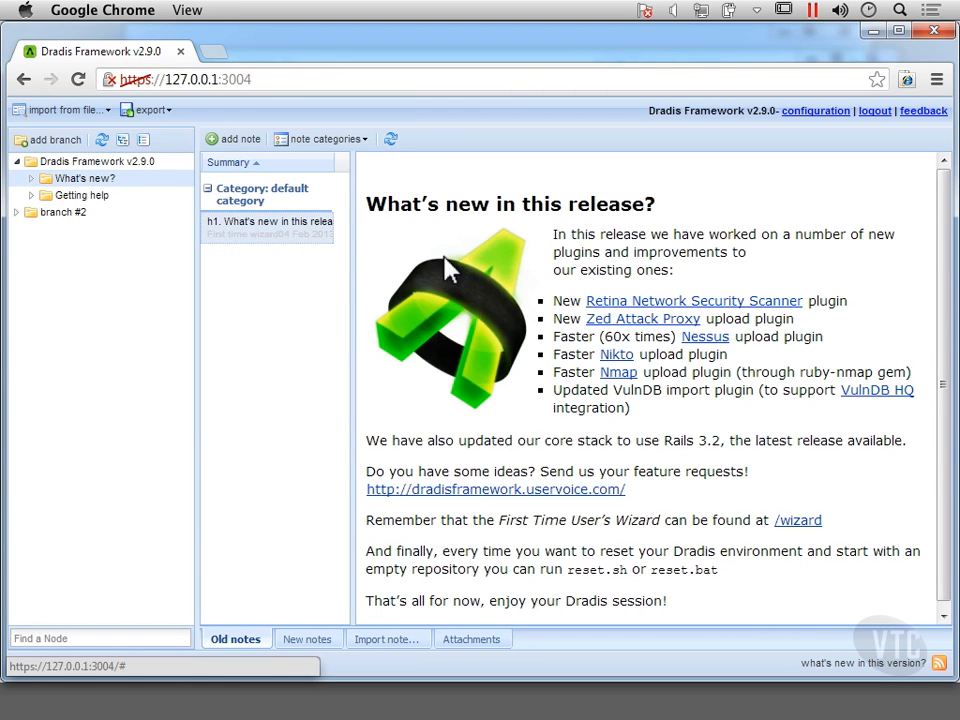
{"action": "left_click", "coordinate": [63, 196]}
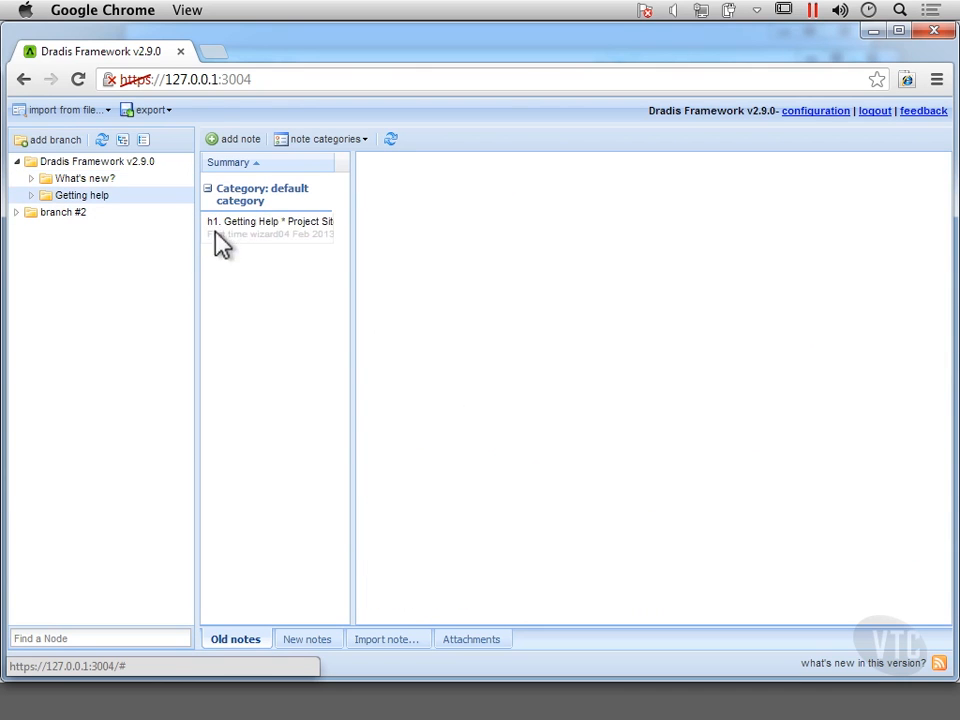
{"action": "left_click", "coordinate": [252, 238]}
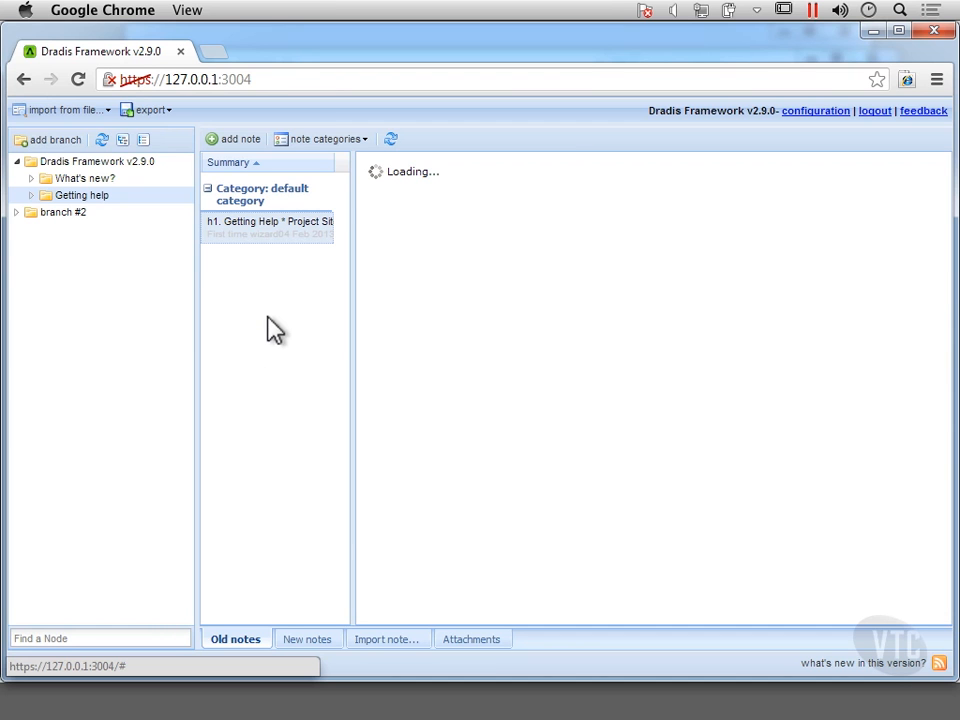
{"action": "left_click", "coordinate": [83, 197]}
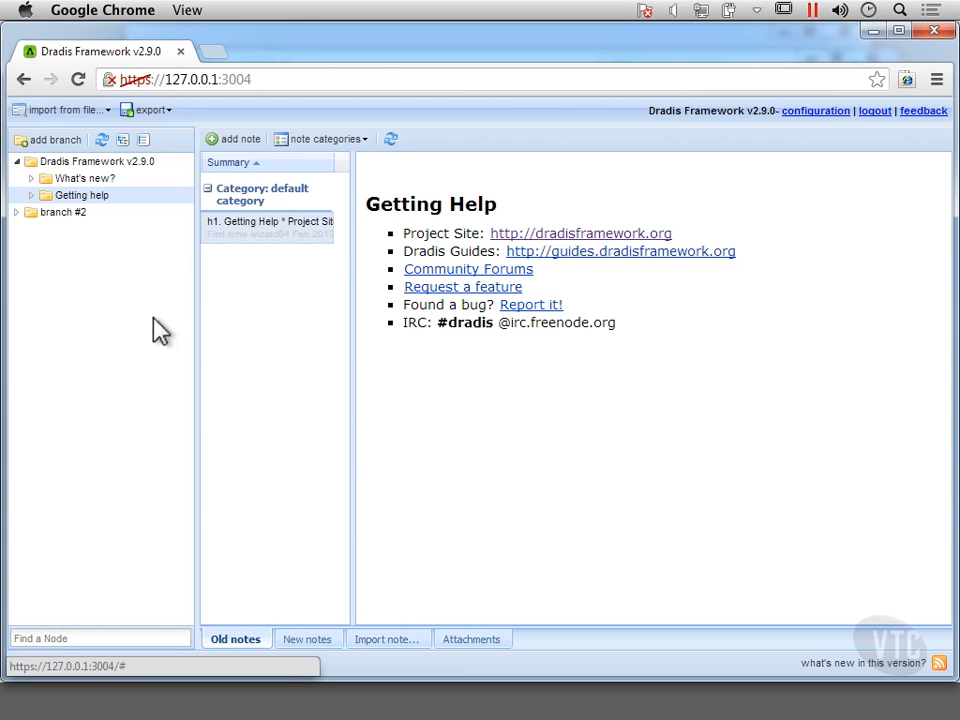
Step: Add a new top-level branch to the node tree and name it Internal Testing
{"action": "left_click", "coordinate": [55, 142]}
{"action": "double_click", "coordinate": [122, 236]}
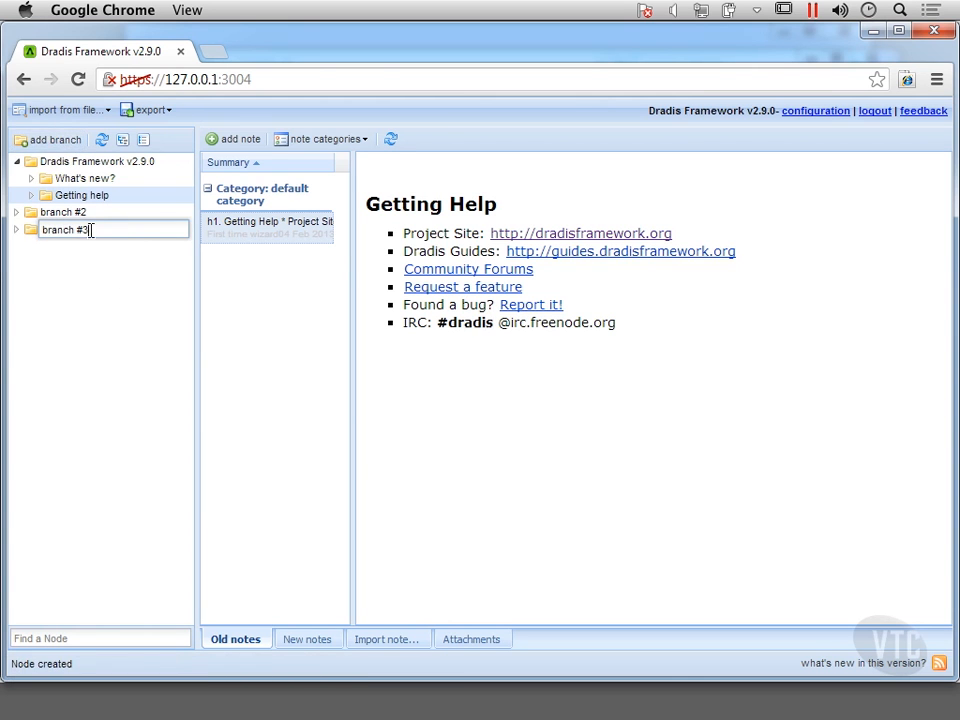
{"action": "left_click_drag", "start_coordinate": [70, 238], "coordinate": [45, 235]}
{"action": "type", "text": "Interne"}
{"action": "type", "text": "l Testing"}
{"action": "key", "text": "Return"}
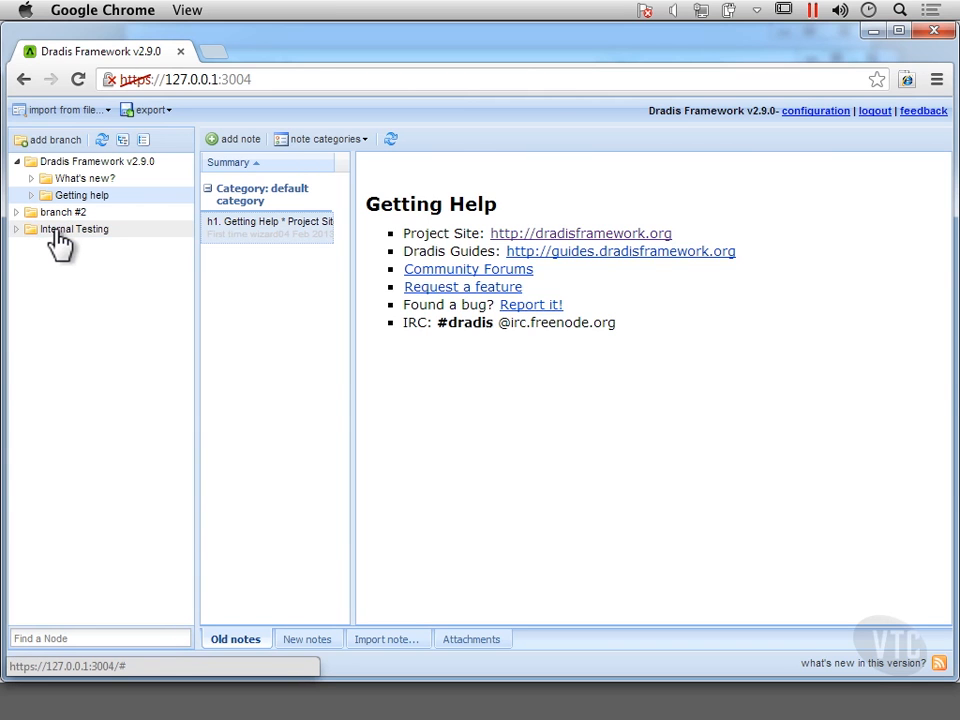
Step: View the Internal Testing branch's notes and the node actions available for it
{"action": "left_click", "coordinate": [58, 233]}
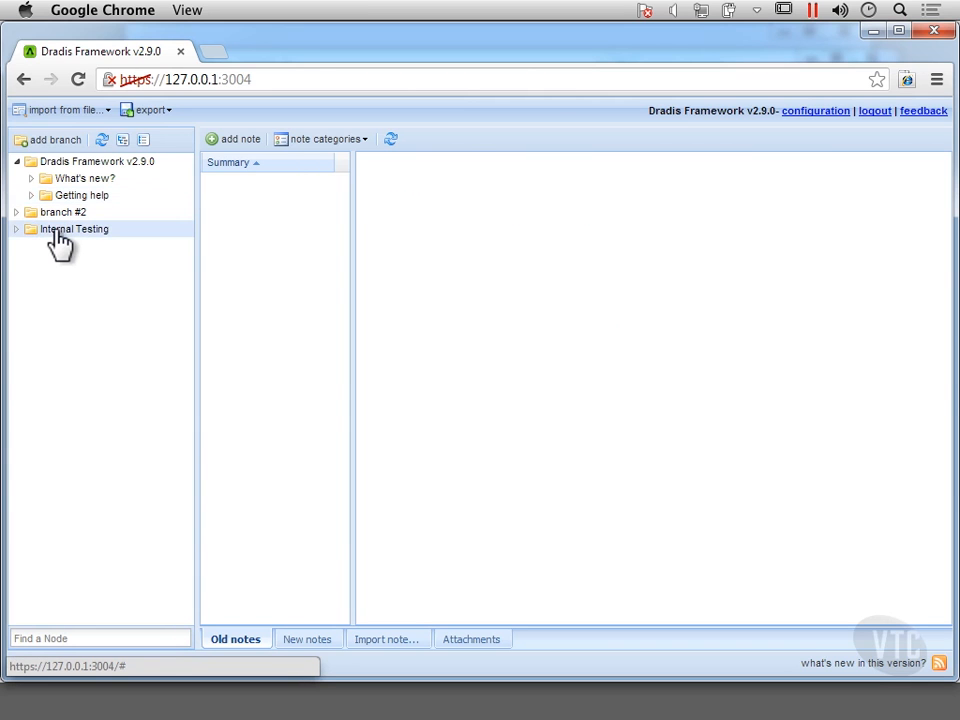
{"action": "right_click", "coordinate": [127, 240]}
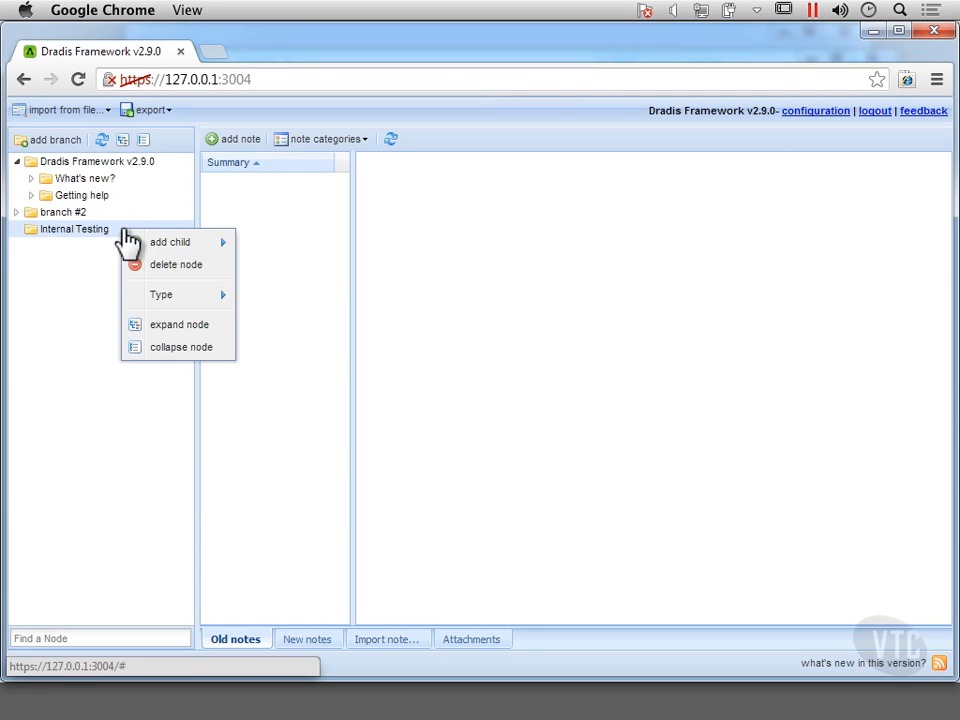
{"action": "left_click", "coordinate": [68, 303]}
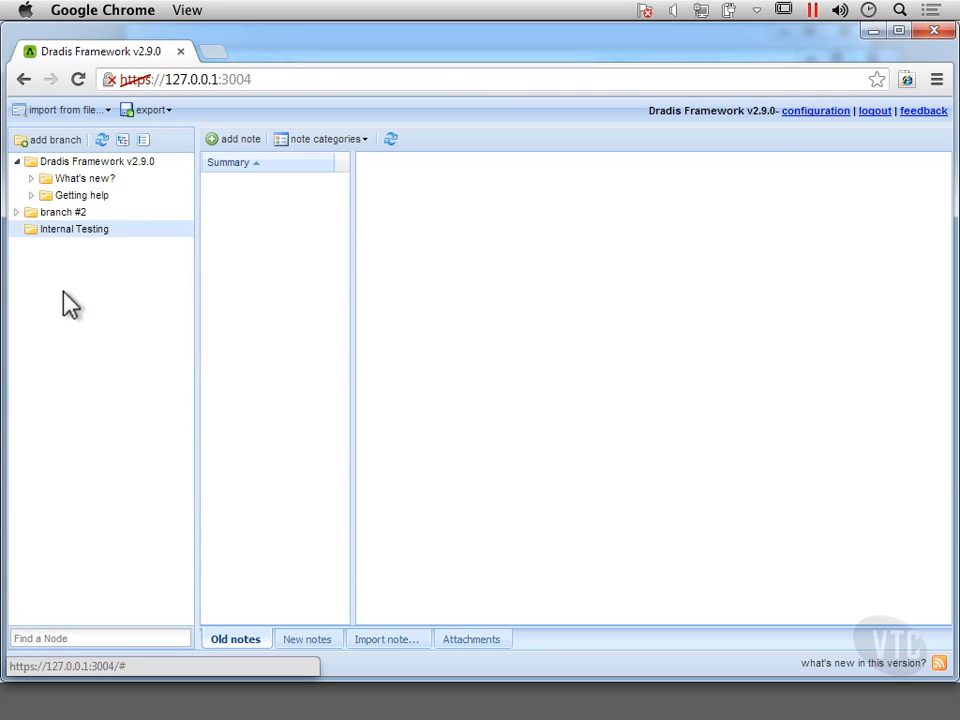
Step: With the Internal Testing branch selected, open the new importer with real-time feedback and choose the NiktoUpload plugin
{"action": "left_click", "coordinate": [81, 232]}
{"action": "left_click", "coordinate": [45, 112]}
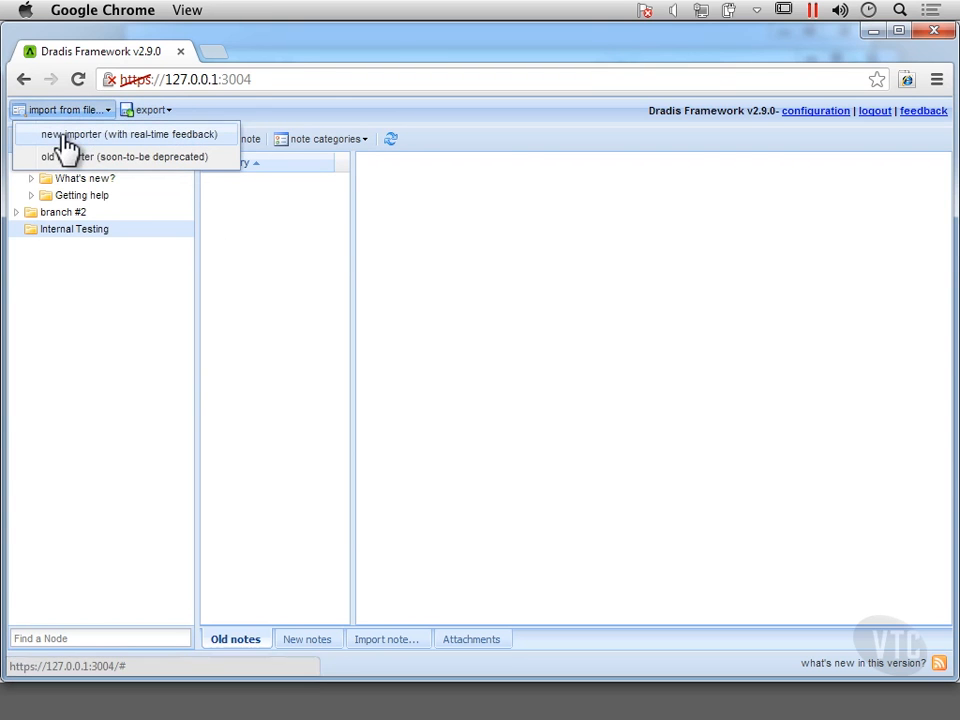
{"action": "left_click", "coordinate": [66, 140]}
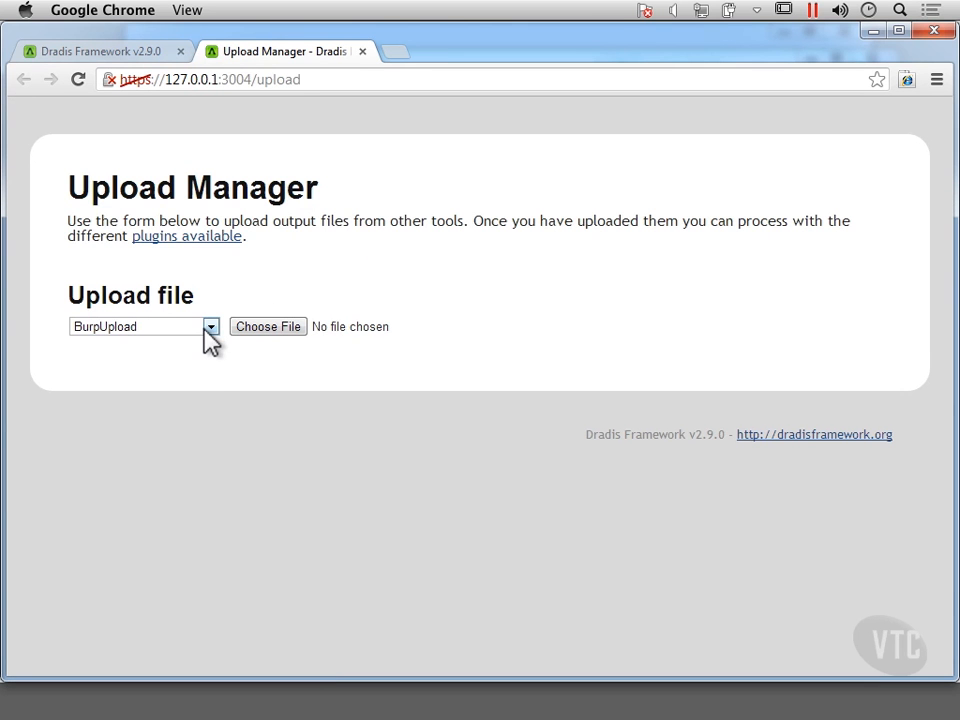
{"action": "left_click", "coordinate": [211, 328]}
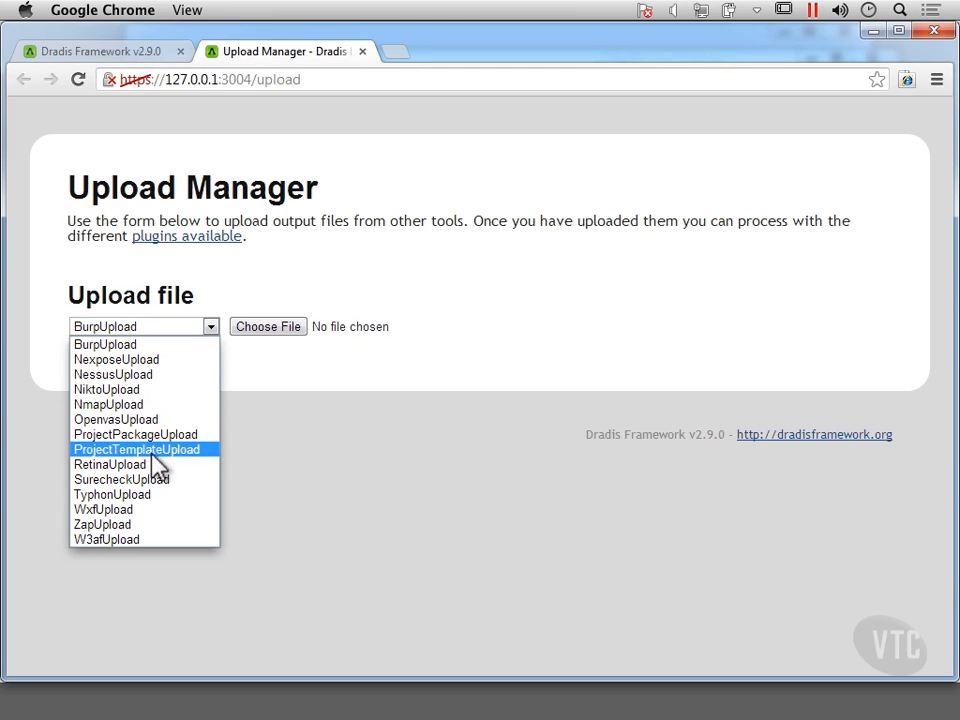
{"action": "left_click", "coordinate": [150, 396]}
Step: Upload bill-nikto.xml from the Downloads folder and check the processing log
{"action": "left_click", "coordinate": [280, 331]}
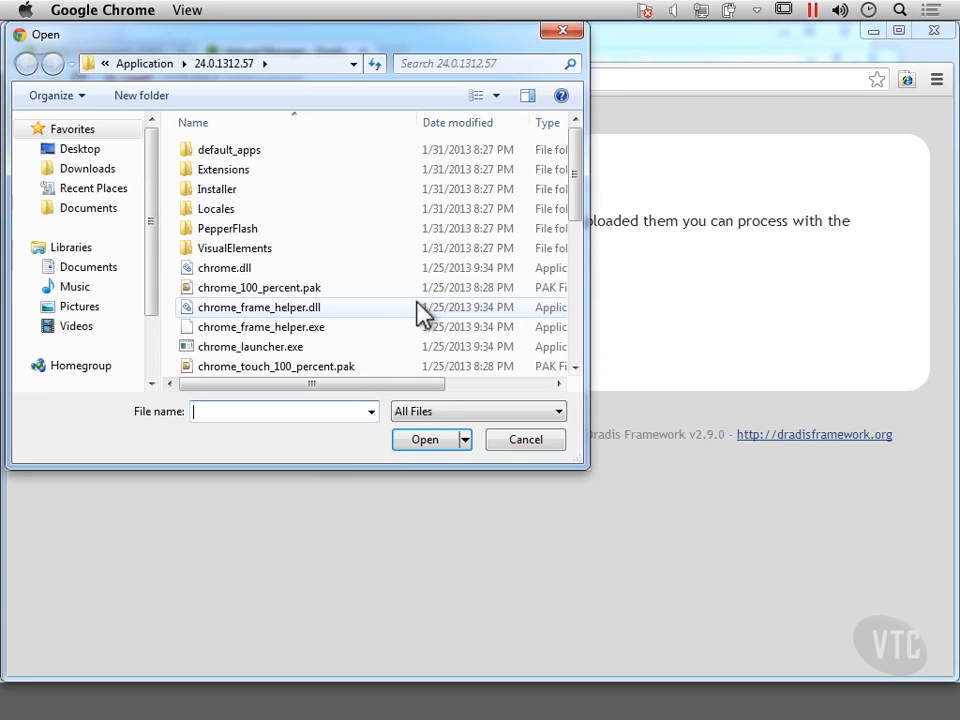
{"action": "left_click", "coordinate": [100, 170]}
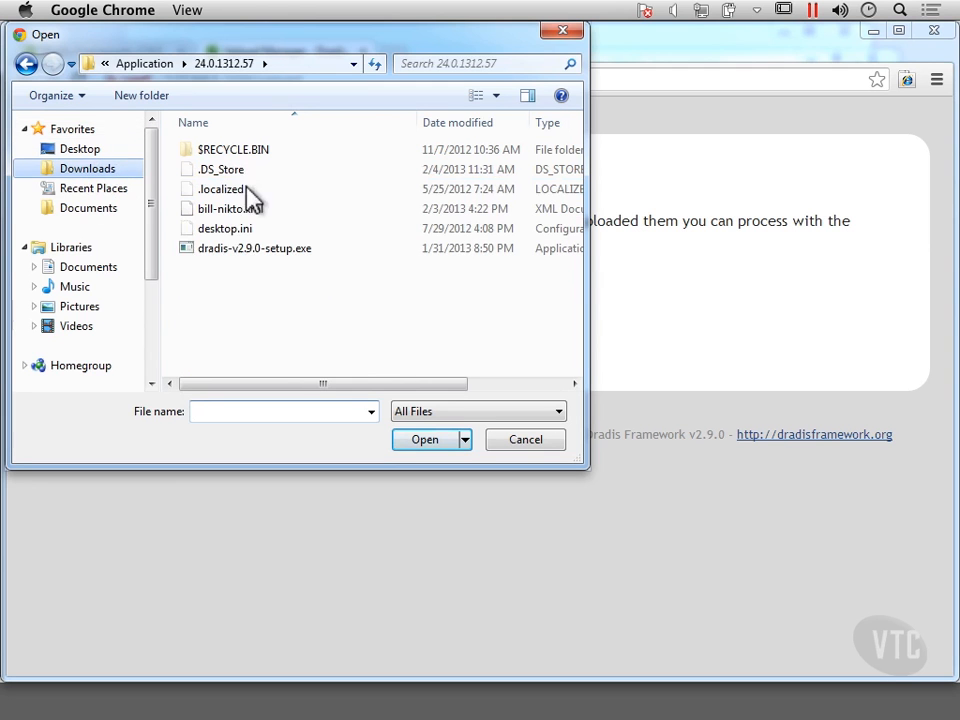
{"action": "left_click", "coordinate": [236, 208]}
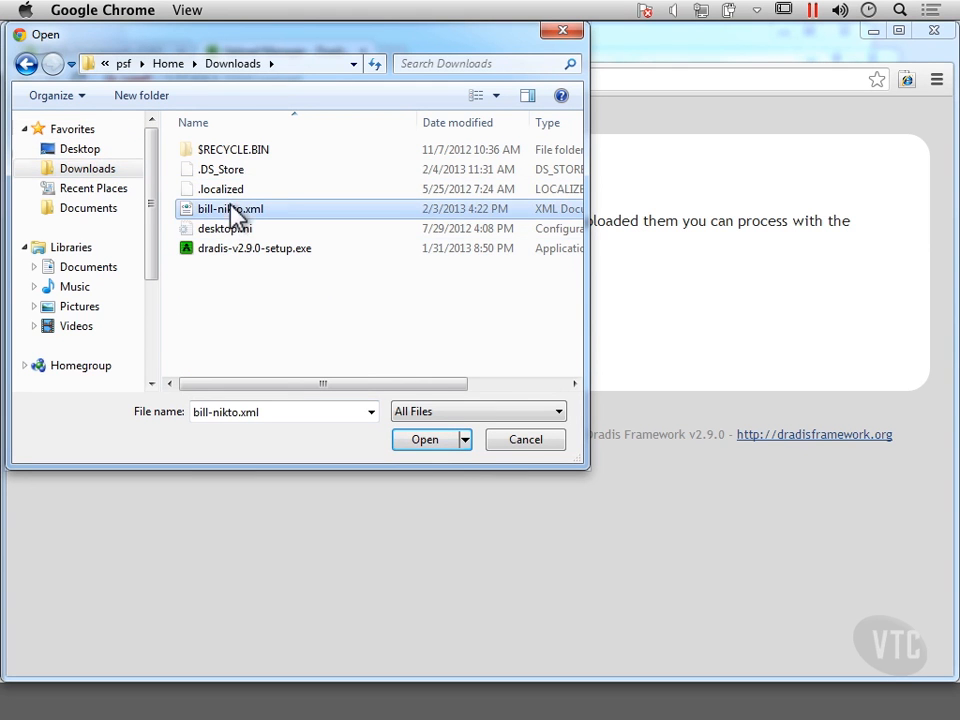
{"action": "left_click", "coordinate": [425, 440]}
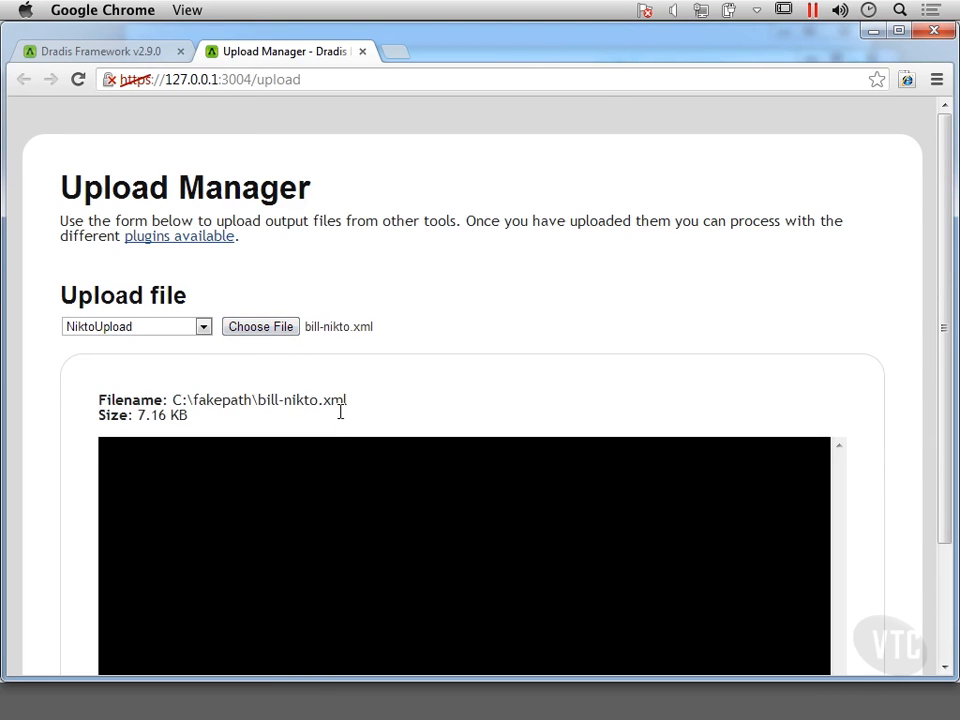
{"action": "scroll", "coordinate": [340, 424], "scroll_direction": "down", "scroll_amount": 2}
{"action": "scroll", "coordinate": [340, 424], "scroll_direction": "down", "scroll_amount": 1}
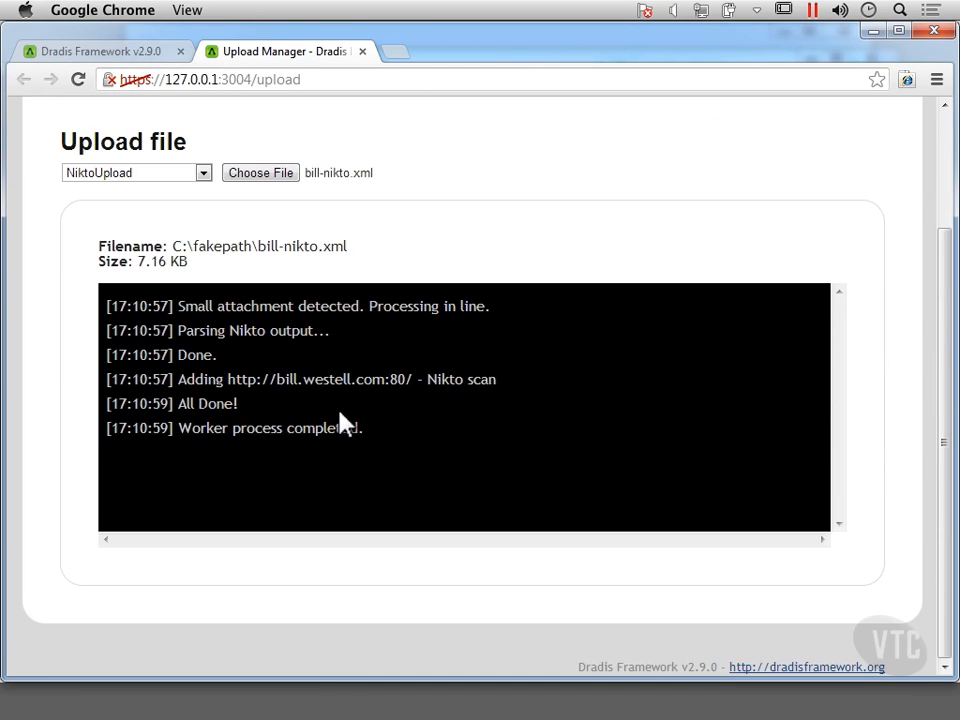
Step: Return to the Dradis project, read the imported Nikto scan's bill-nikto.xml note, and expand the scan's node
{"action": "left_click", "coordinate": [120, 62]}
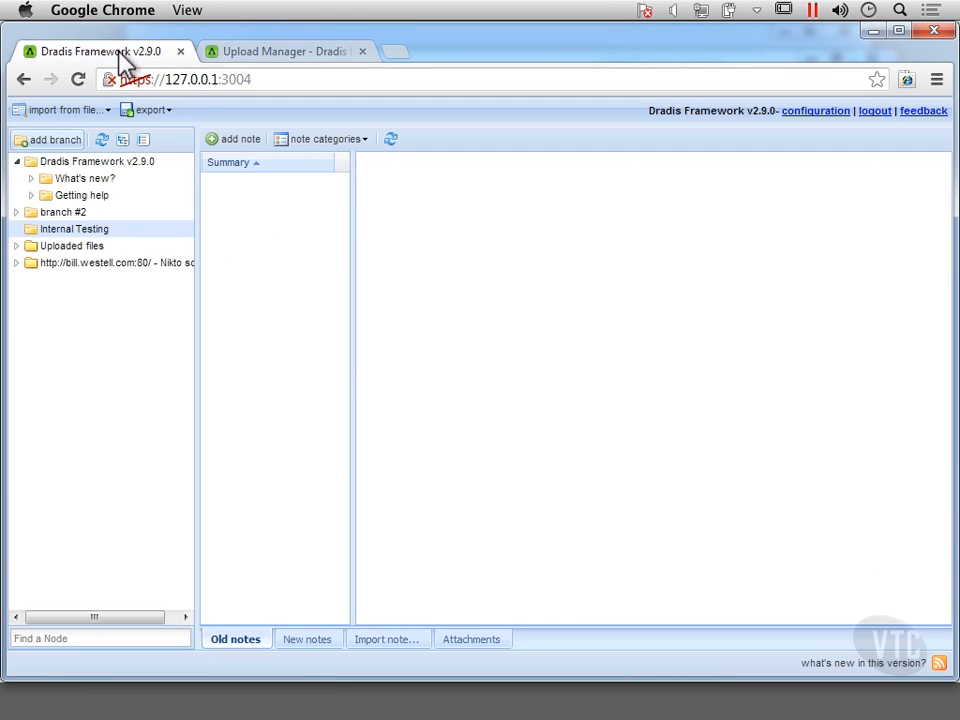
{"action": "left_click", "coordinate": [92, 264]}
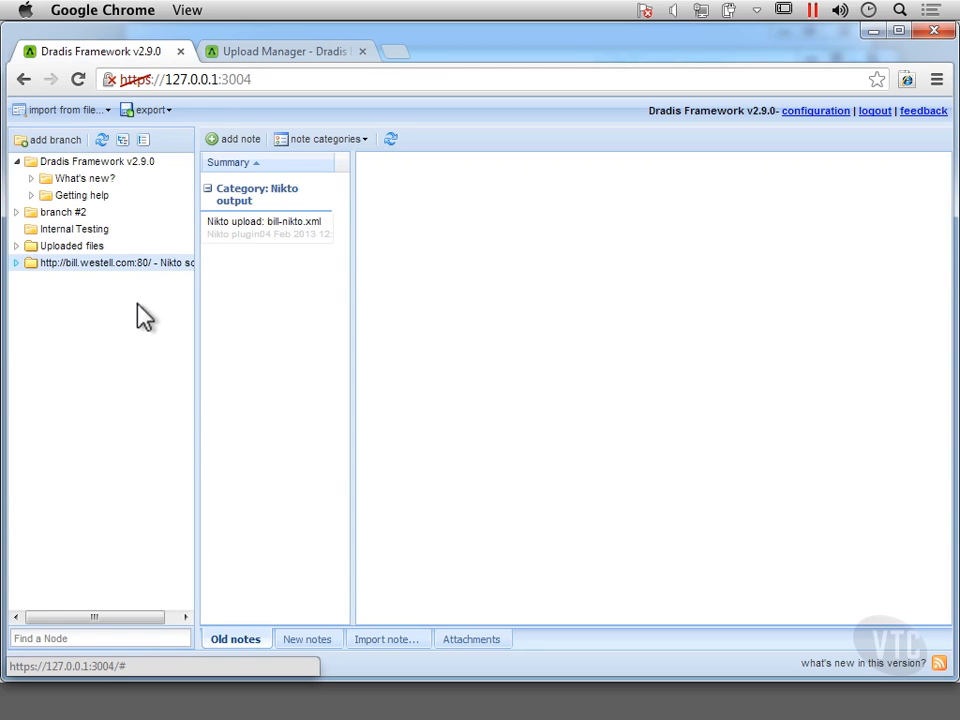
{"action": "left_click", "coordinate": [273, 237]}
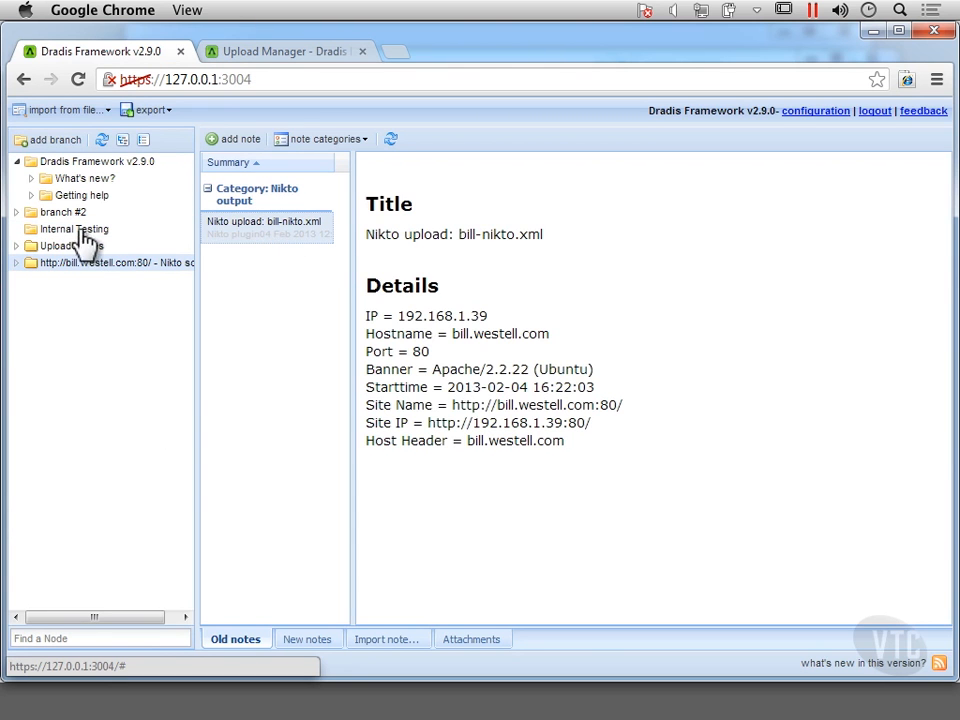
{"action": "left_click", "coordinate": [16, 263]}
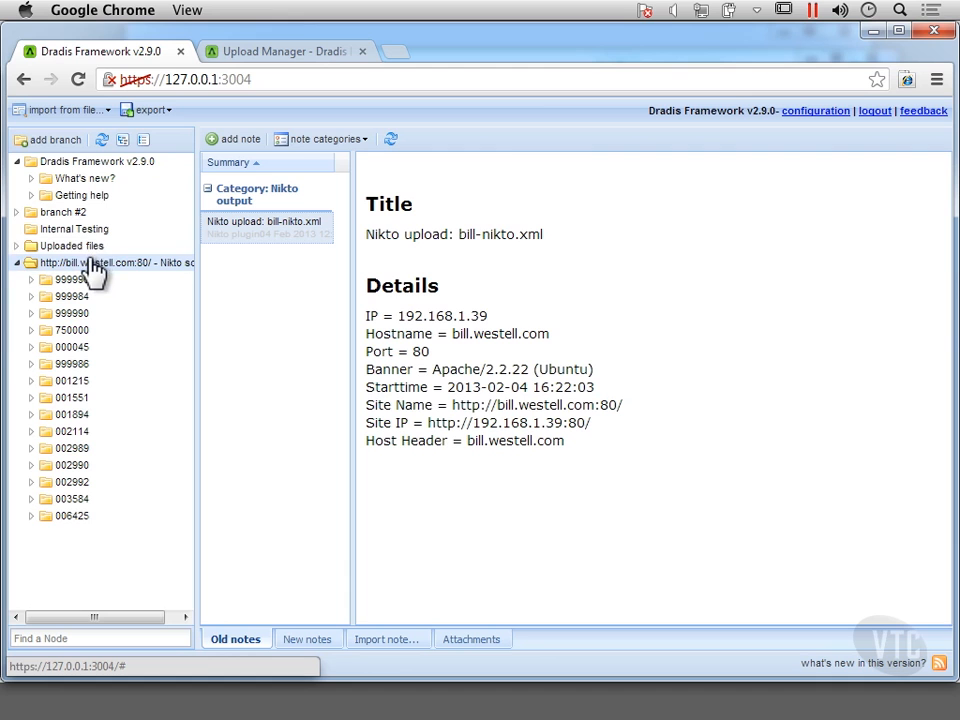
{"action": "left_click", "coordinate": [90, 263]}
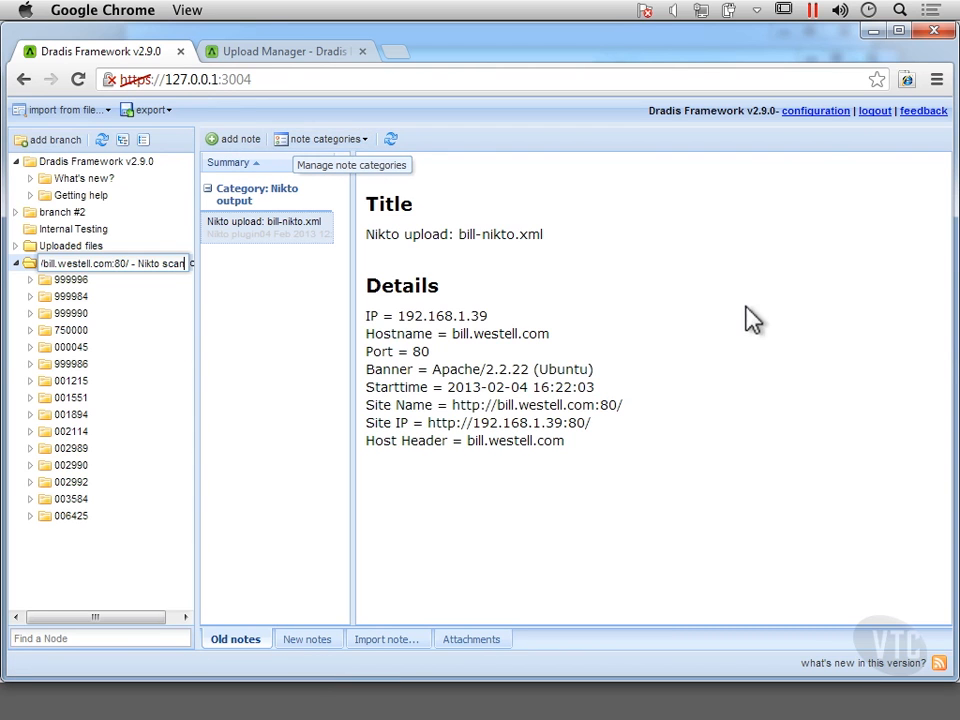
Step: Open the Dradis configuration page and look through the plugin settings
{"action": "left_click", "coordinate": [816, 111]}
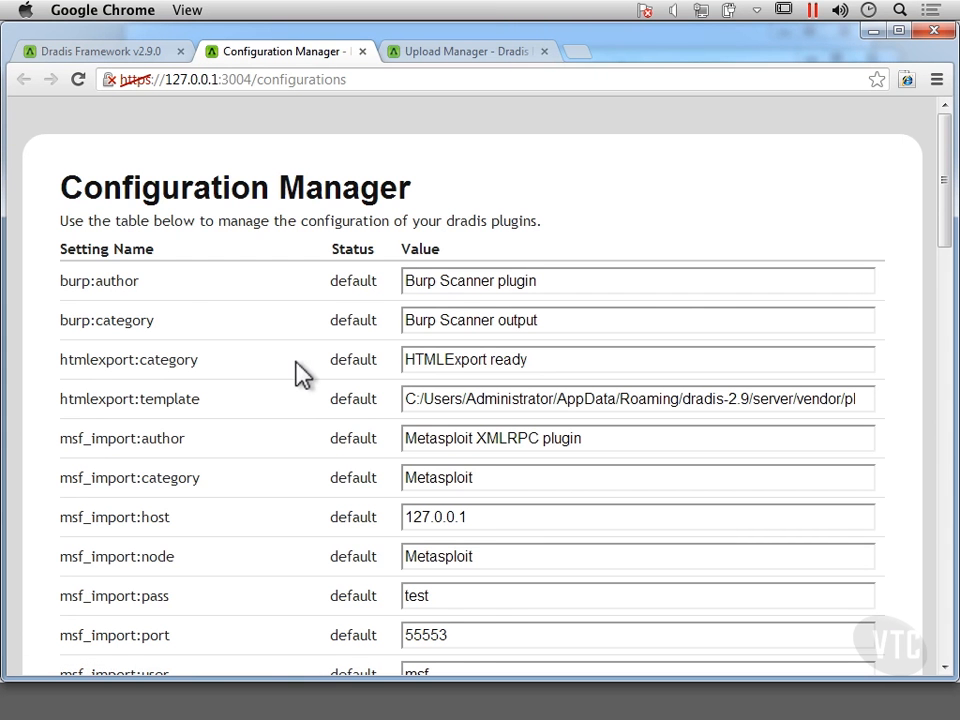
{"action": "scroll", "coordinate": [302, 373], "scroll_direction": "down", "scroll_amount": 10}
{"action": "scroll", "coordinate": [302, 373], "scroll_direction": "down", "scroll_amount": 2}
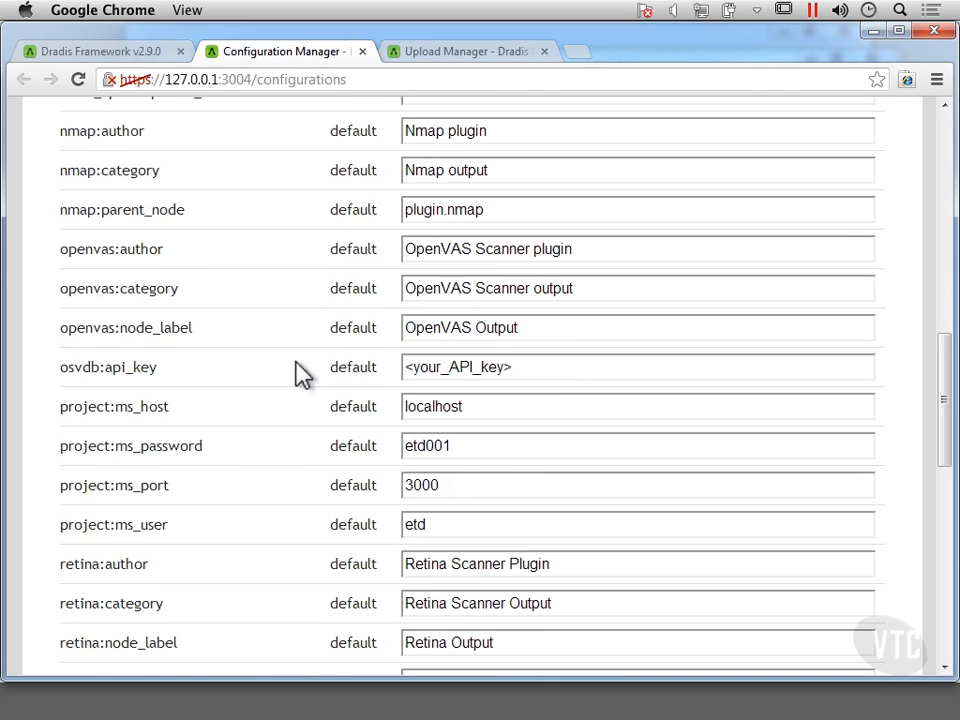
Step: Review the remaining plugin settings in the Configuration Manager table, from the Nmap entries through wXf and back to Burp, and close the page
{"action": "scroll", "coordinate": [302, 373], "scroll_direction": "down", "scroll_amount": 2}
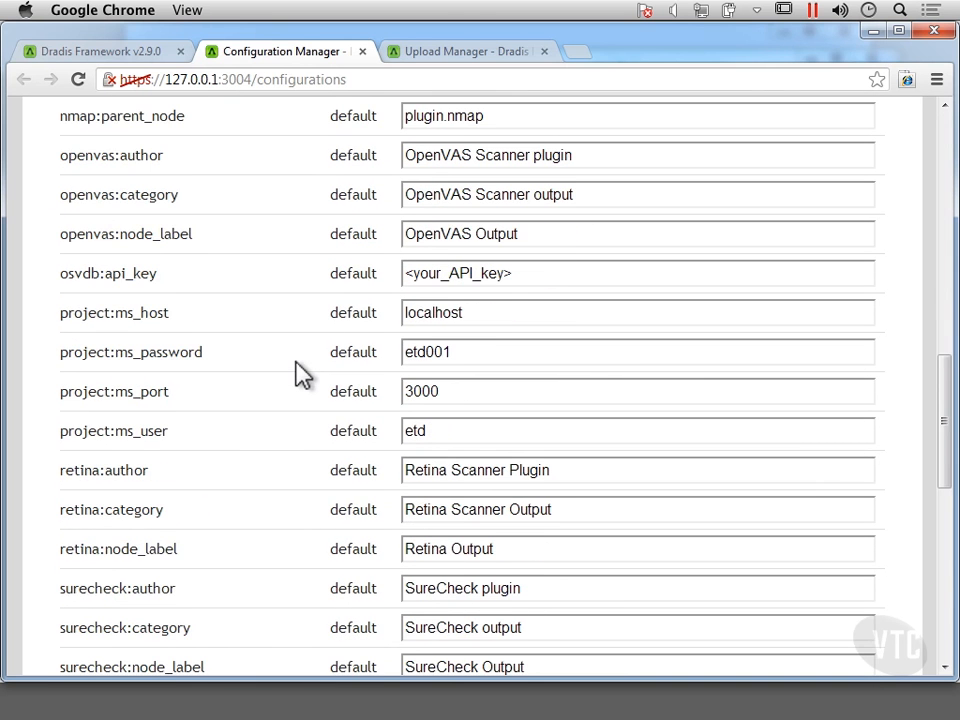
{"action": "scroll", "coordinate": [303, 373], "scroll_direction": "down", "scroll_amount": 5}
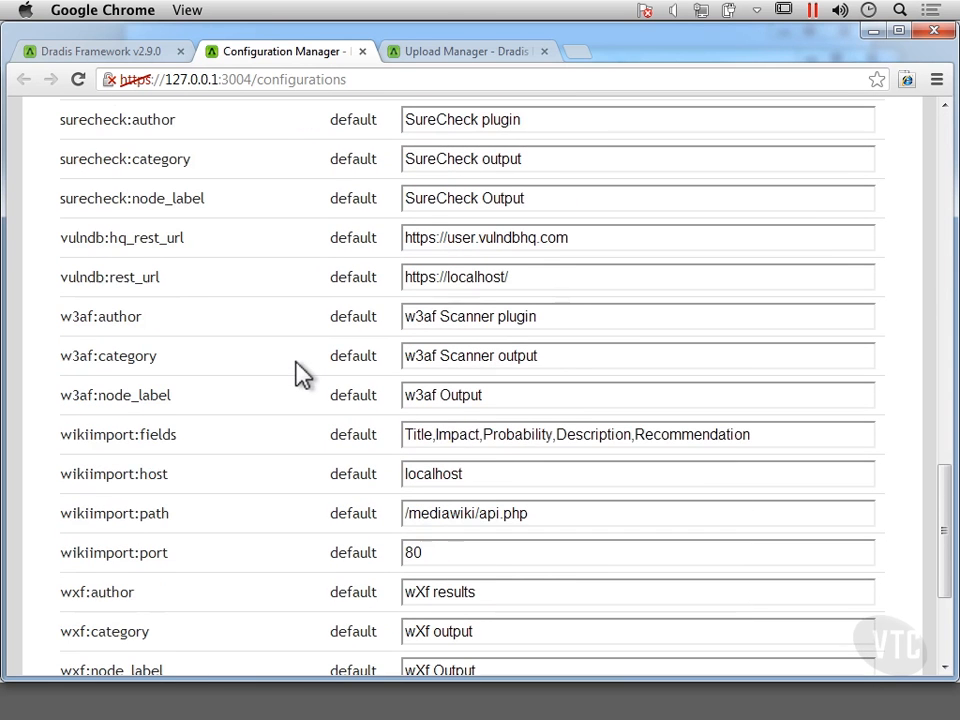
{"action": "scroll", "coordinate": [303, 373], "scroll_direction": "down", "scroll_amount": 3}
{"action": "scroll", "coordinate": [303, 373], "scroll_direction": "up", "scroll_amount": 10}
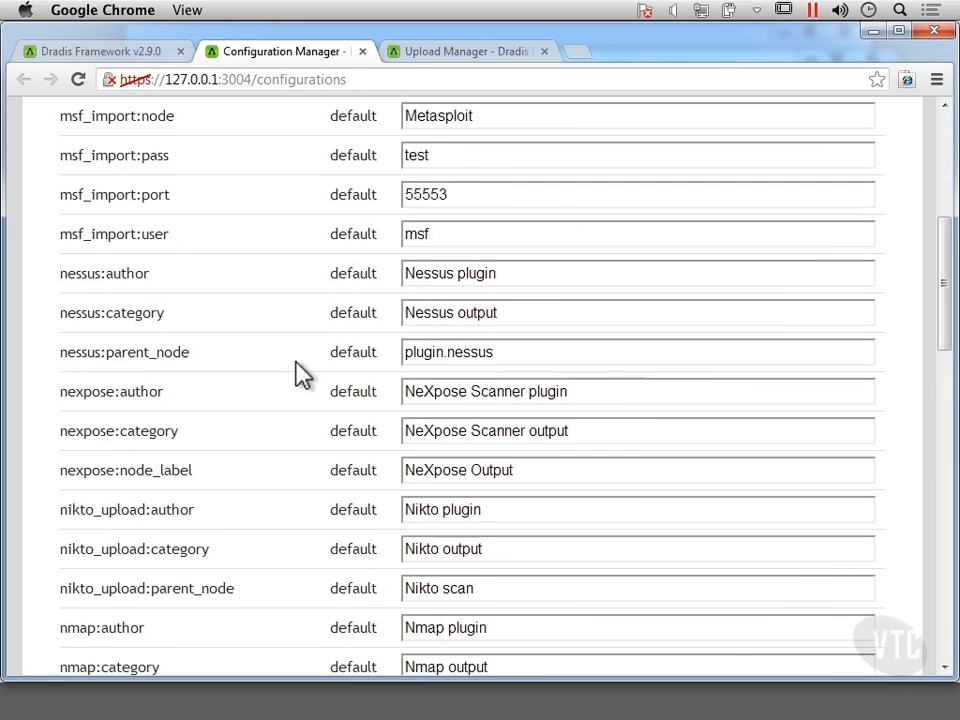
{"action": "scroll", "coordinate": [303, 373], "scroll_direction": "up", "scroll_amount": 4}
{"action": "scroll", "coordinate": [303, 373], "scroll_direction": "down", "scroll_amount": 4}
{"action": "scroll", "coordinate": [303, 373], "scroll_direction": "up", "scroll_amount": 4}
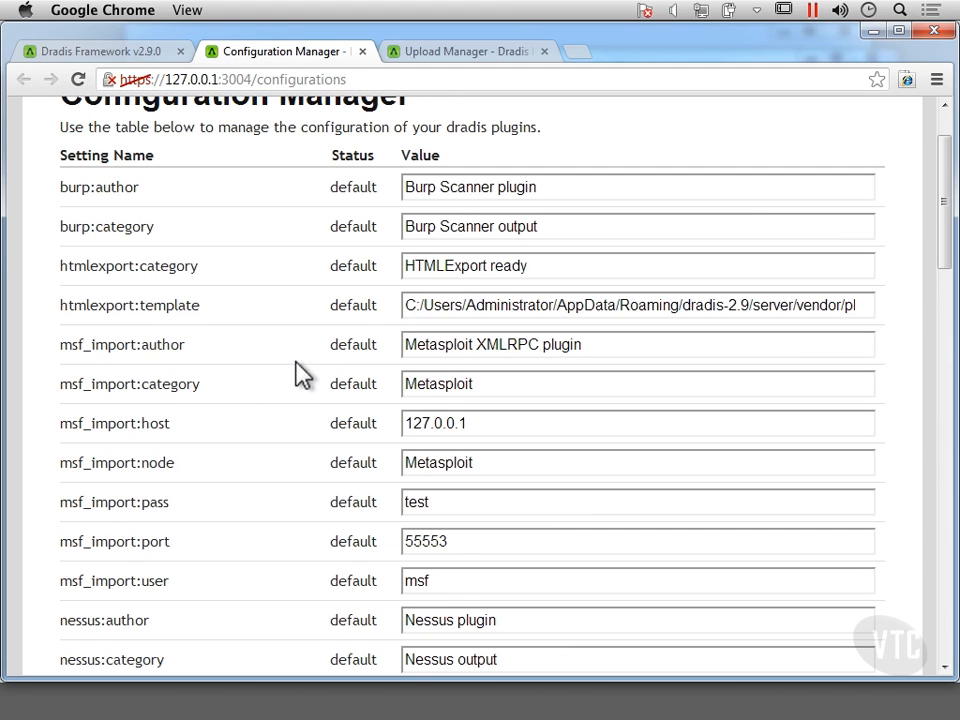
{"action": "scroll", "coordinate": [300, 371], "scroll_direction": "down", "scroll_amount": 4}
{"action": "scroll", "coordinate": [254, 215], "scroll_direction": "up", "scroll_amount": 5}
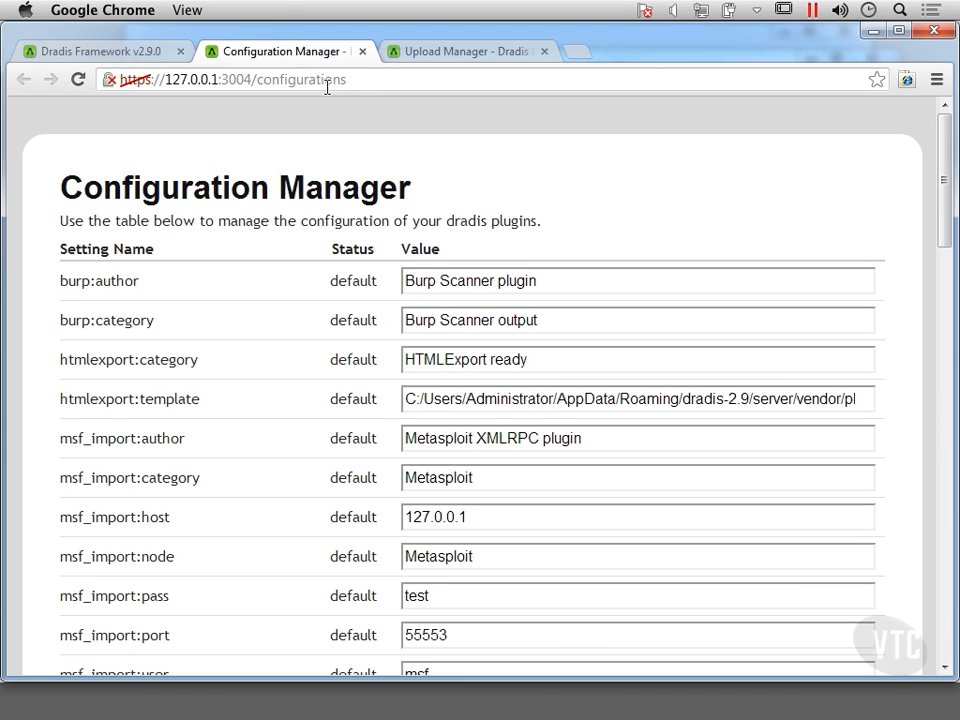
{"action": "left_click", "coordinate": [363, 51]}
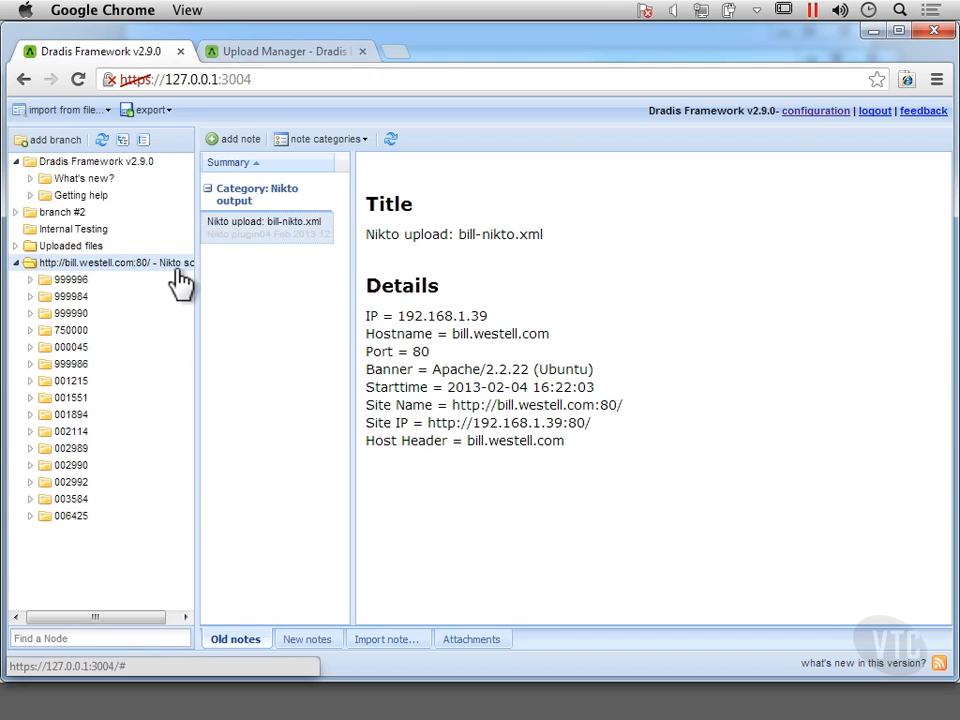